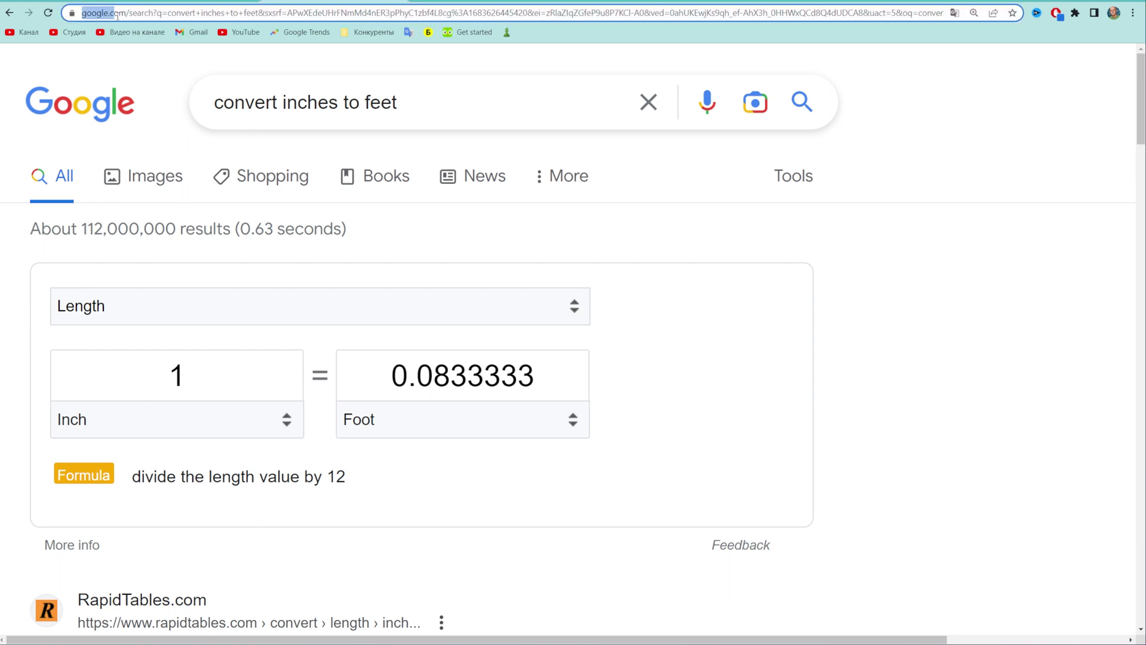
Step: Change the converter's inch value from 1 to 500 and highlight the 41.6667 feet result
{"action": "left_click", "coordinate": [423, 109]}
{"action": "left_click_drag", "start_coordinate": [424, 108], "coordinate": [212, 107]}
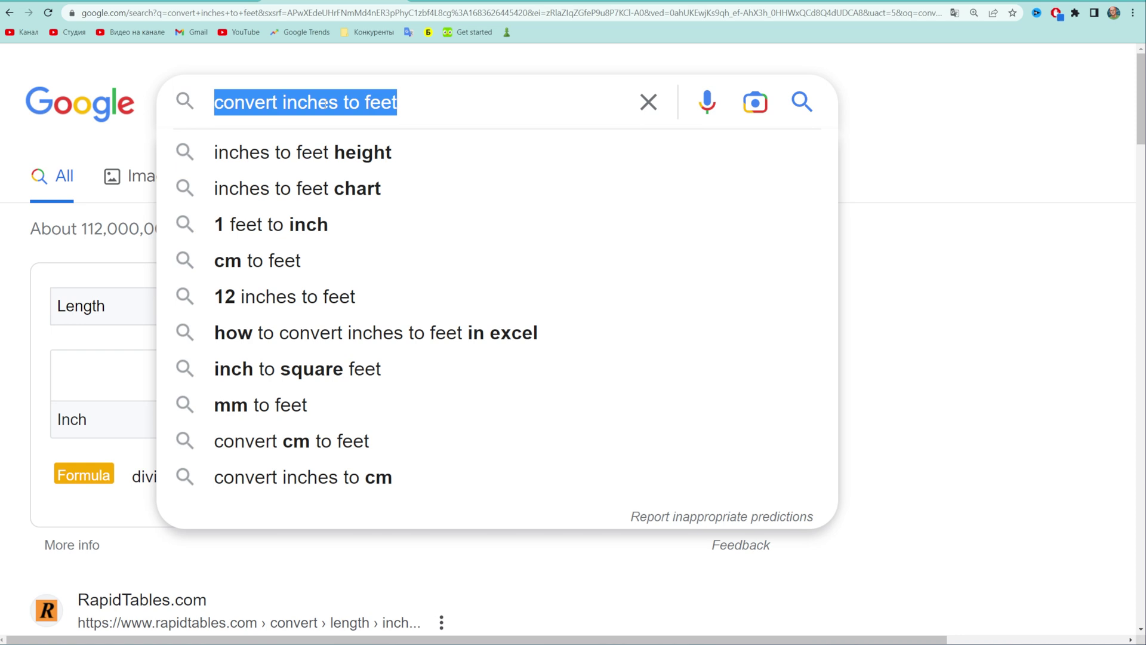
{"action": "left_click", "coordinate": [945, 125]}
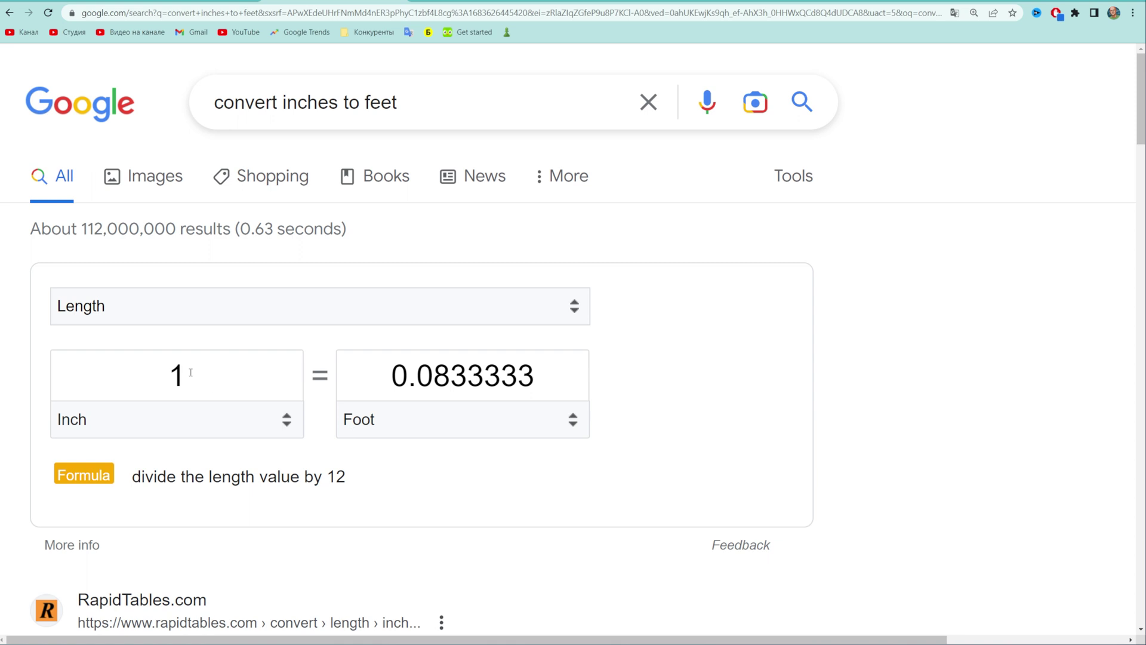
{"action": "double_click", "coordinate": [230, 380]}
{"action": "type", "text": "5"}
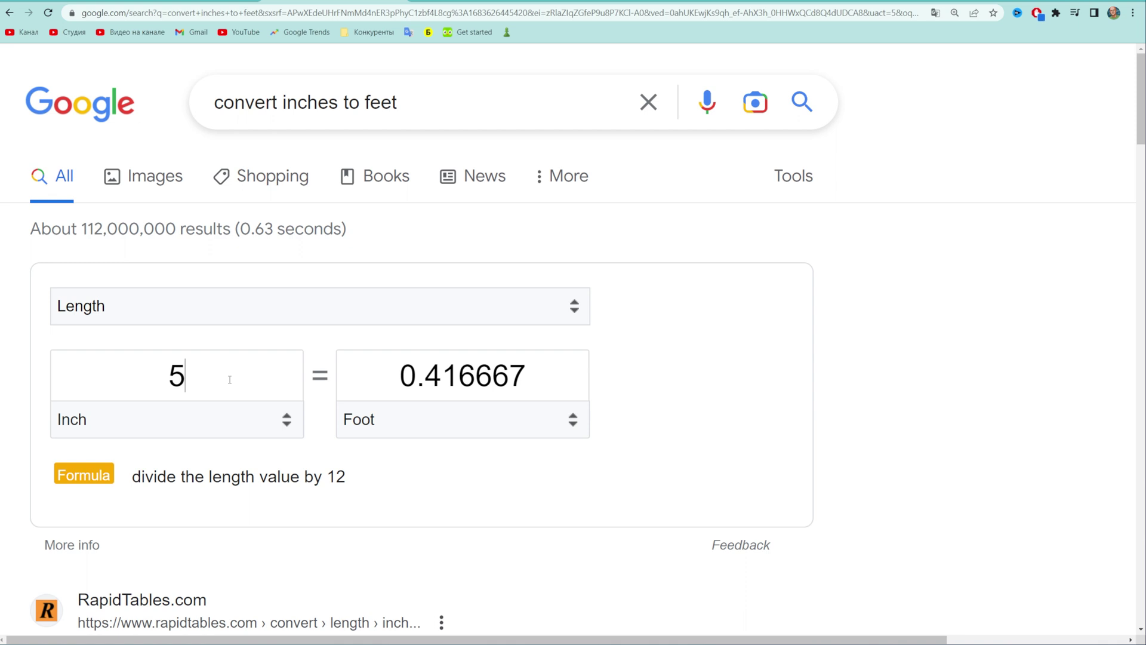
{"action": "type", "text": "00"}
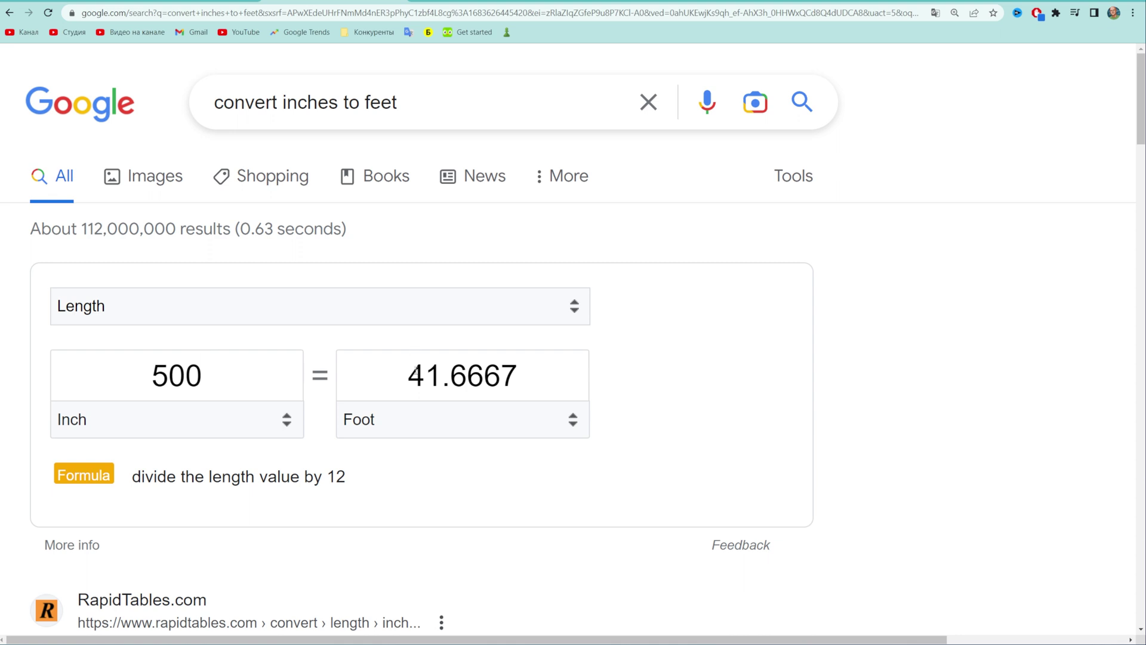
{"action": "left_click_drag", "start_coordinate": [410, 376], "coordinate": [535, 368]}
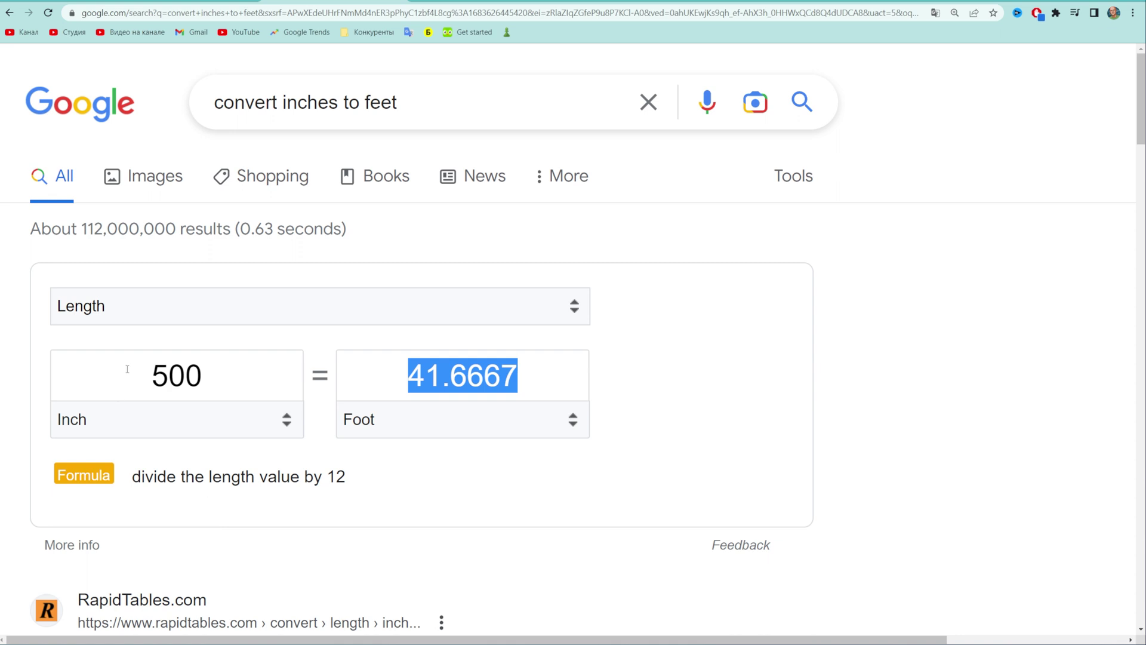
{"action": "left_click_drag", "start_coordinate": [133, 477], "coordinate": [348, 477]}
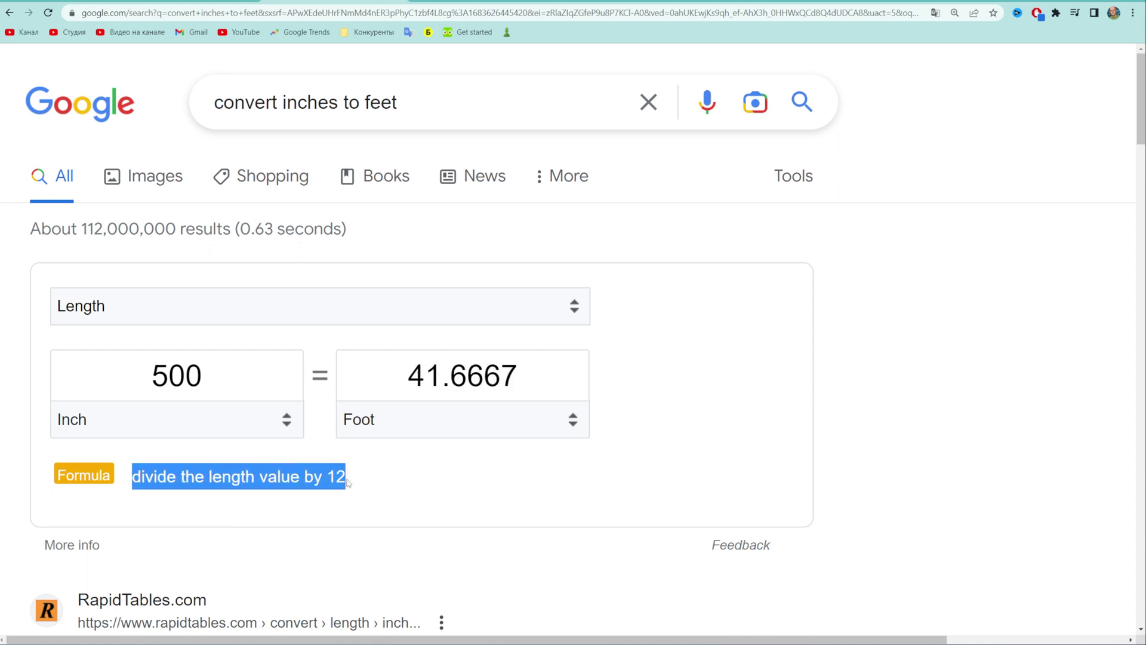
{"action": "left_click", "coordinate": [649, 372]}
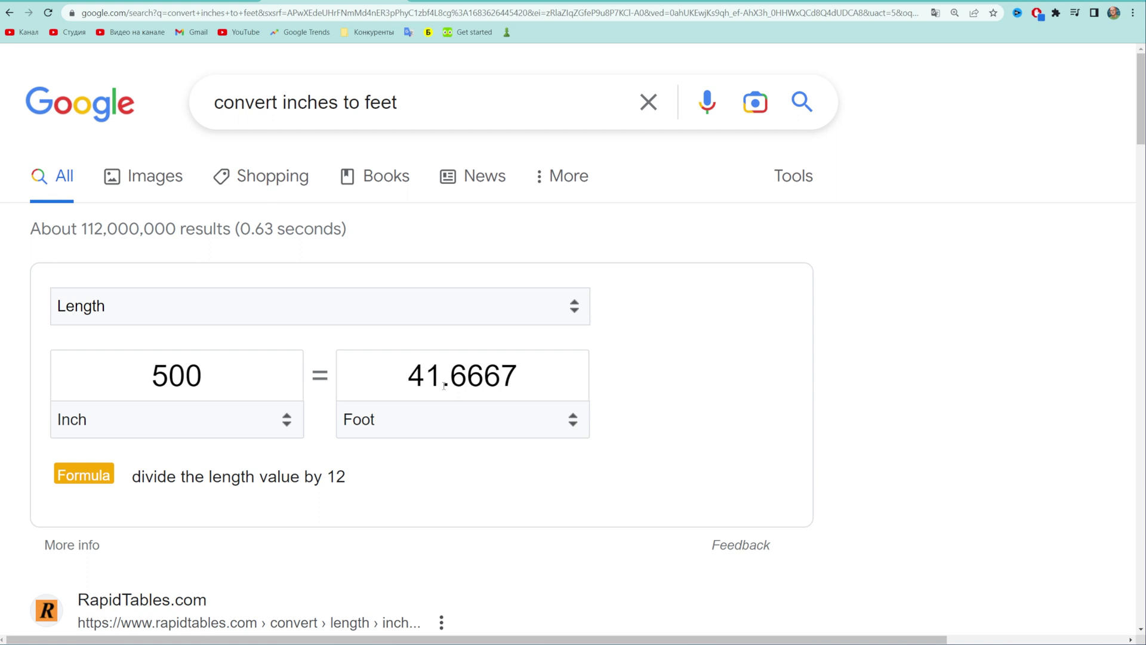
{"action": "left_click_drag", "start_coordinate": [153, 376], "coordinate": [201, 377]}
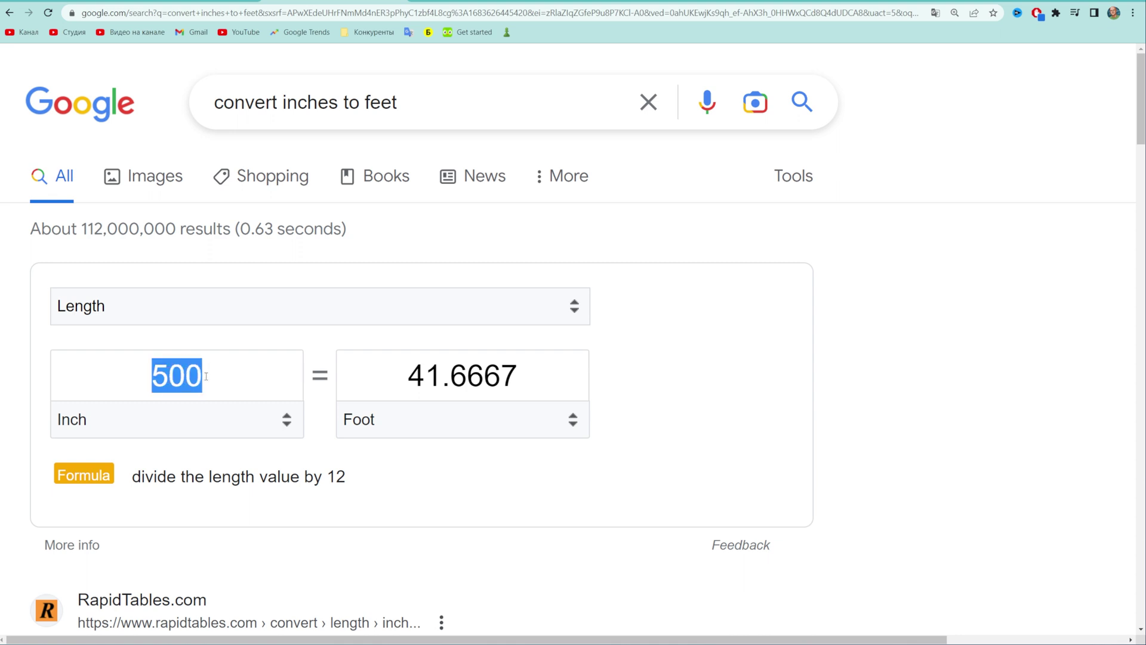
{"action": "left_click_drag", "start_coordinate": [319, 482], "coordinate": [348, 479]}
{"action": "left_click", "coordinate": [352, 479]}
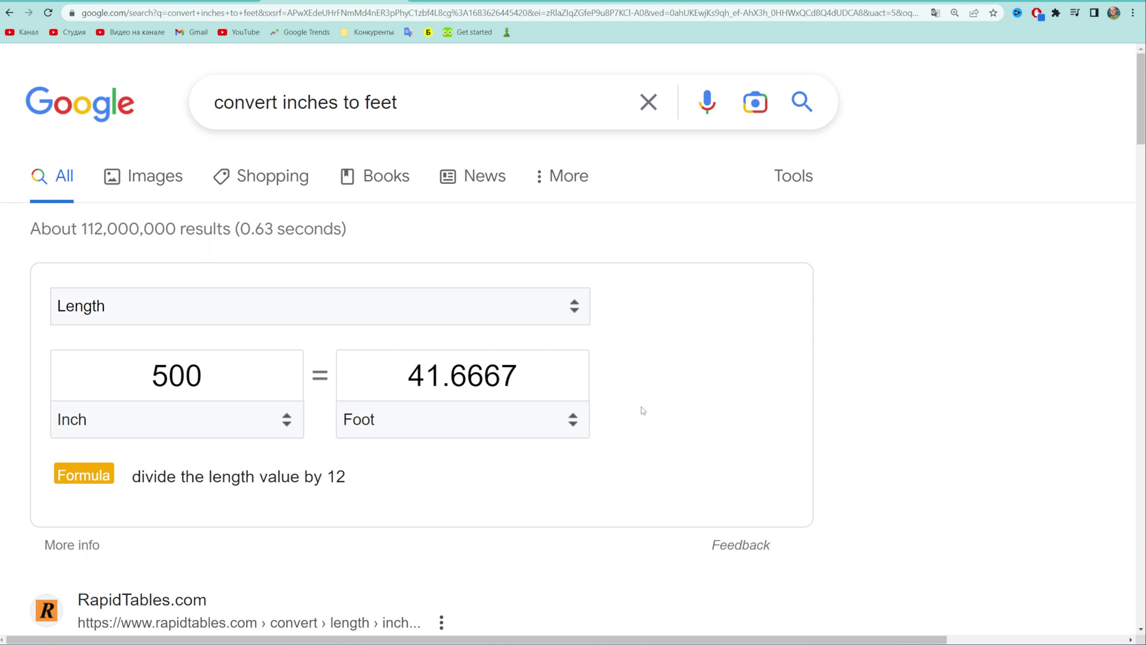